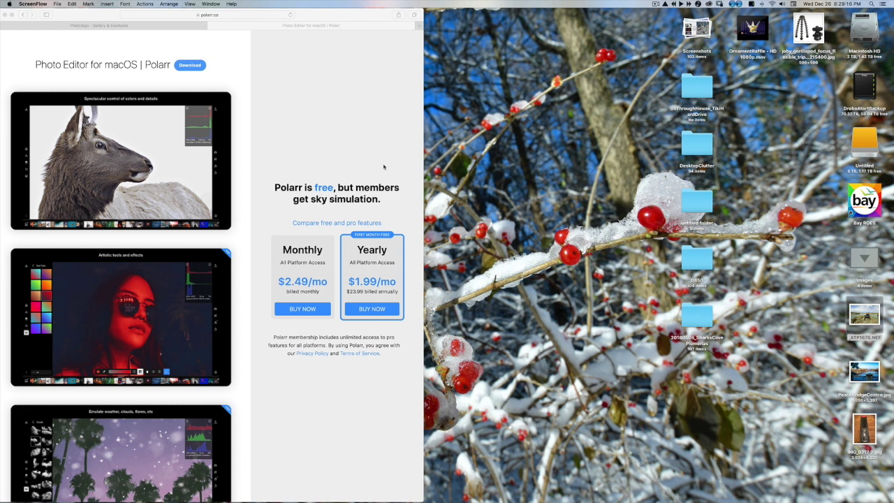
Switch to Polarr Photo Editor and open the photo _ATP1676.NEF from the Desktop.
{"action": "left_click", "coordinate": [305, 19]}
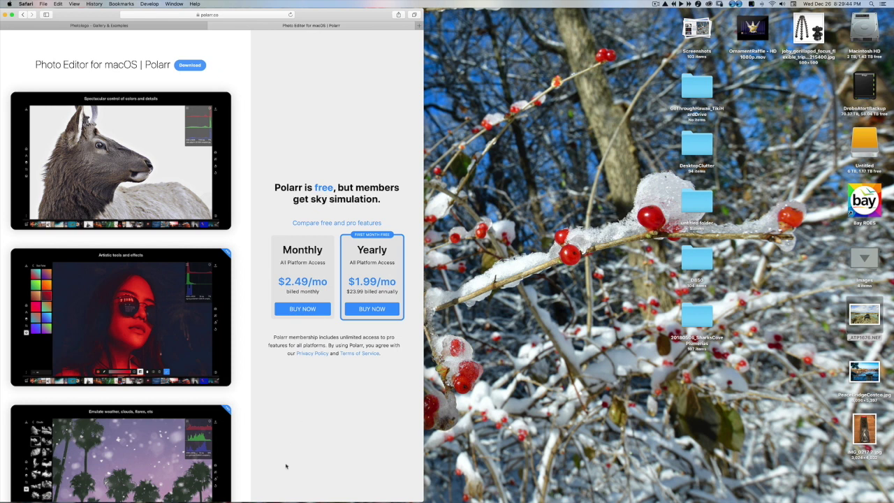
{"action": "mouse_move", "coordinate": [273, 499]}
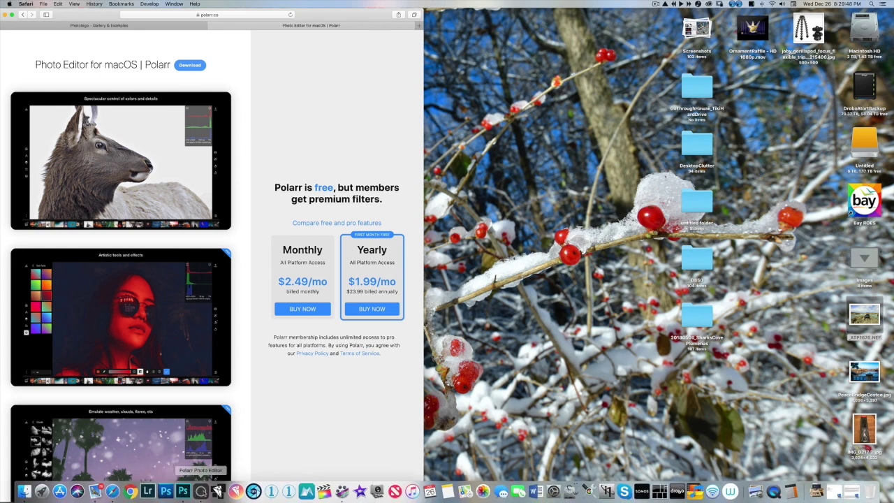
{"action": "left_click", "coordinate": [201, 491]}
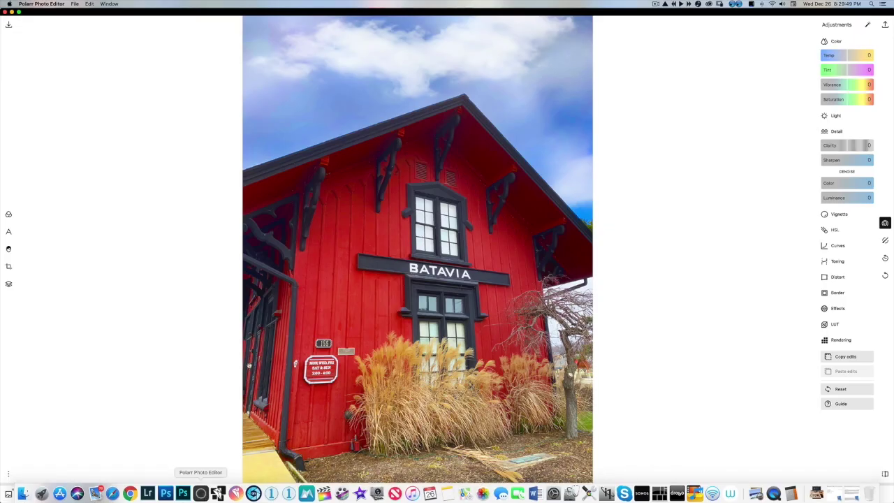
{"action": "left_click", "coordinate": [74, 4]}
{"action": "left_click", "coordinate": [82, 12]}
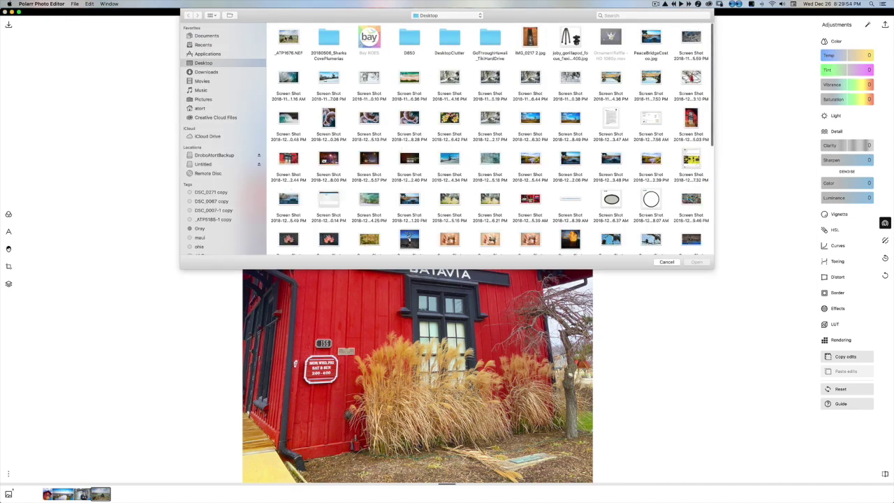
{"action": "left_click", "coordinate": [287, 39]}
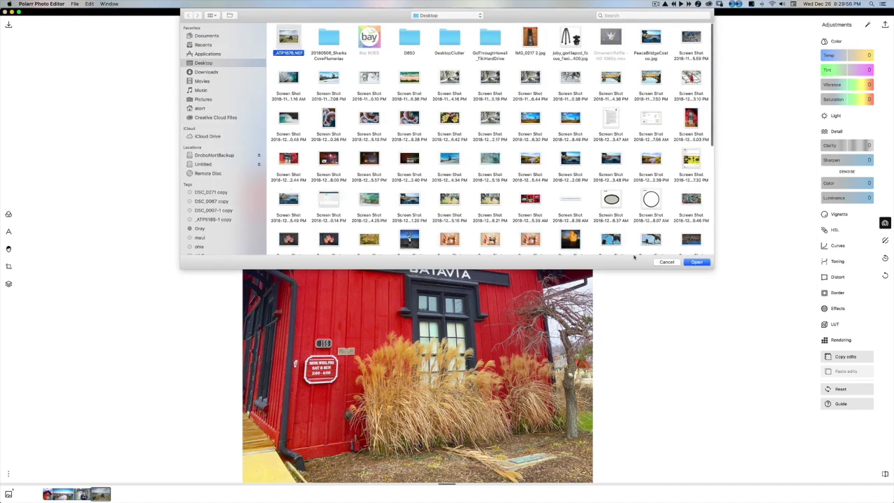
{"action": "left_click", "coordinate": [697, 262]}
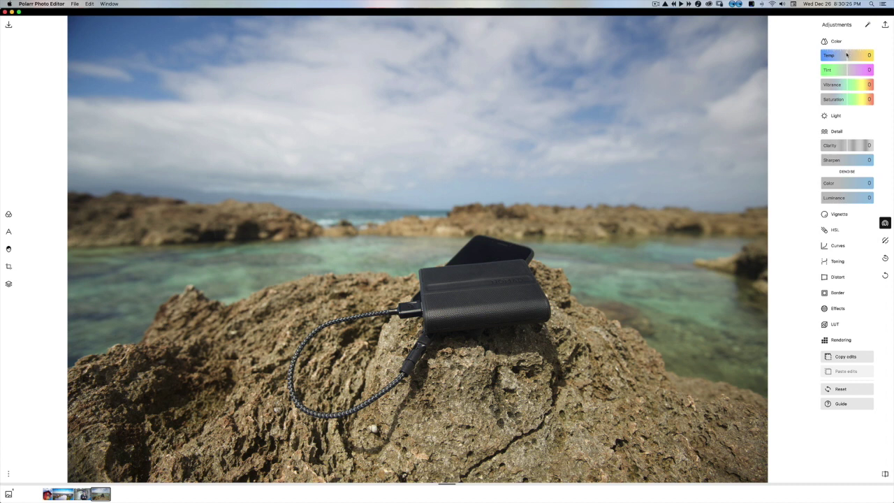
Set the photo's color Temp to -13 and Saturation to 75.
{"action": "mouse_move", "coordinate": [848, 55]}
{"action": "left_mouse_down"}
{"action": "mouse_move", "coordinate": [858, 54]}
{"action": "mouse_move", "coordinate": [845, 55]}
{"action": "left_mouse_up"}
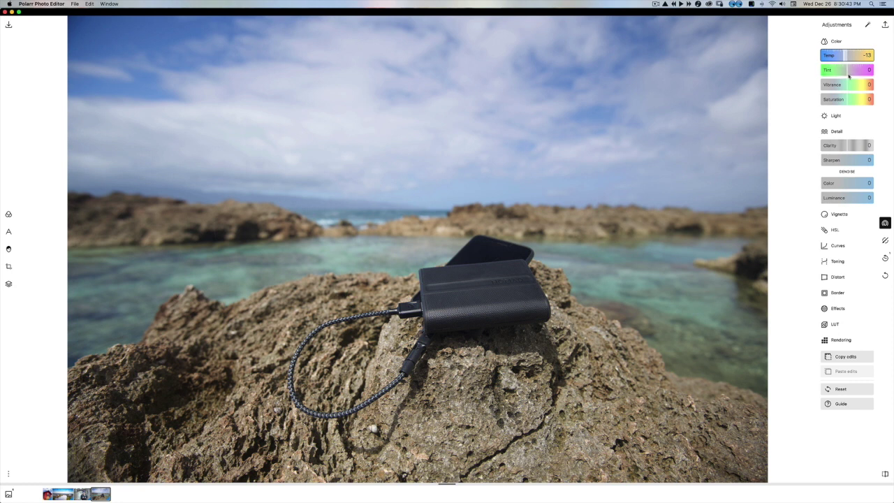
{"action": "mouse_move", "coordinate": [846, 98]}
{"action": "left_mouse_down"}
{"action": "mouse_move", "coordinate": [868, 104]}
{"action": "mouse_move", "coordinate": [858, 103]}
{"action": "left_mouse_up"}
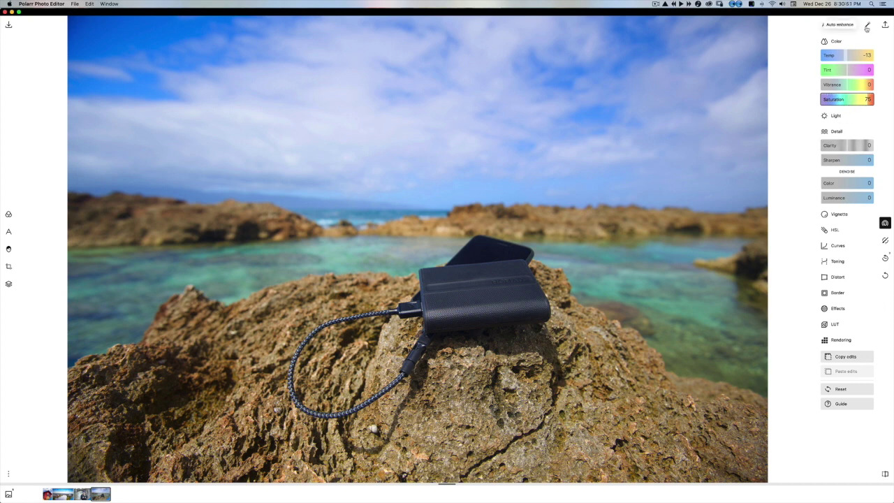
Try Auto enhance on the photo and undo it.
{"action": "left_click", "coordinate": [867, 25]}
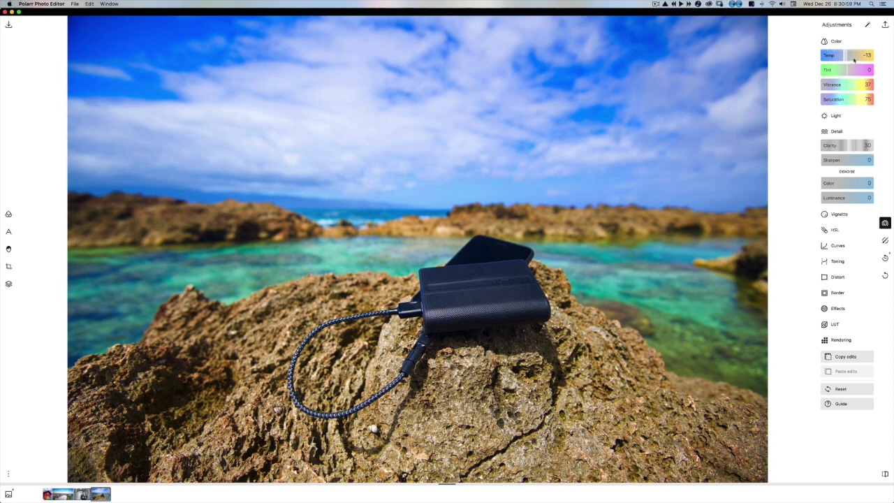
{"action": "key", "text": "super+z"}
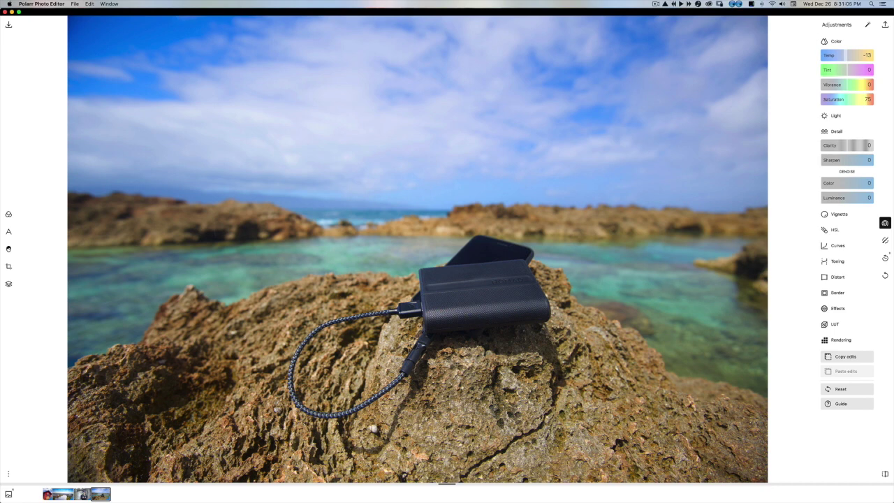
In the Light adjustments, set Dehaze to 4 and Exposure to 4.
{"action": "left_click", "coordinate": [837, 41]}
{"action": "left_click", "coordinate": [836, 41]}
{"action": "left_click", "coordinate": [836, 57]}
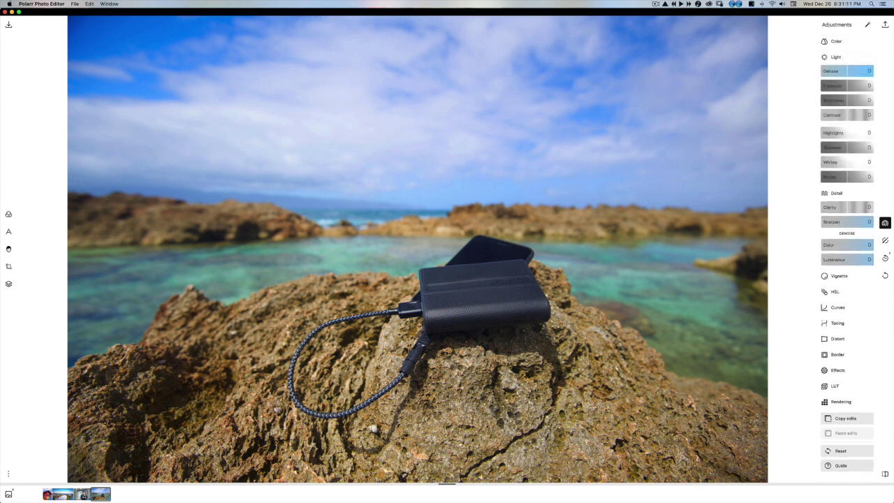
{"action": "mouse_move", "coordinate": [848, 70]}
{"action": "left_mouse_down"}
{"action": "mouse_move", "coordinate": [857, 71]}
{"action": "mouse_move", "coordinate": [848, 70]}
{"action": "left_mouse_up"}
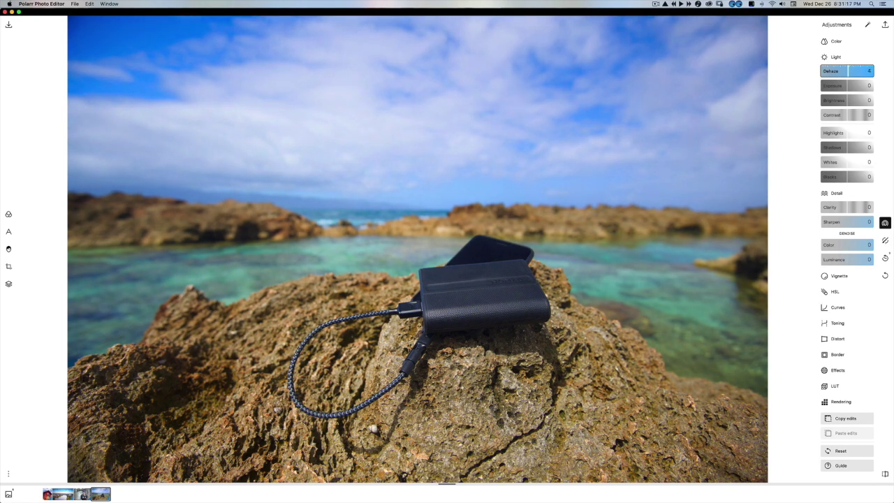
{"action": "left_click_drag", "start_coordinate": [848, 85], "coordinate": [848, 85]}
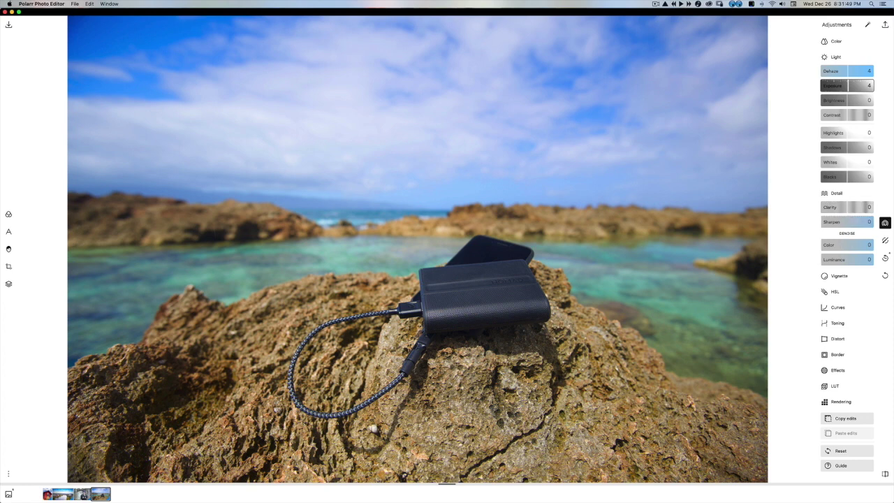
{"action": "left_click", "coordinate": [837, 57]}
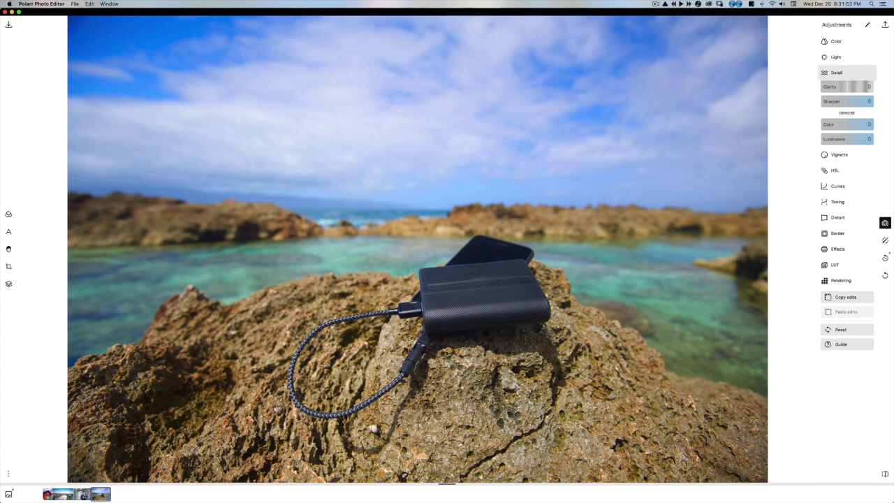
In the Detail adjustments, try color denoise near its maximum and bring it down to 4.
{"action": "left_click", "coordinate": [836, 72]}
{"action": "left_click", "coordinate": [837, 73]}
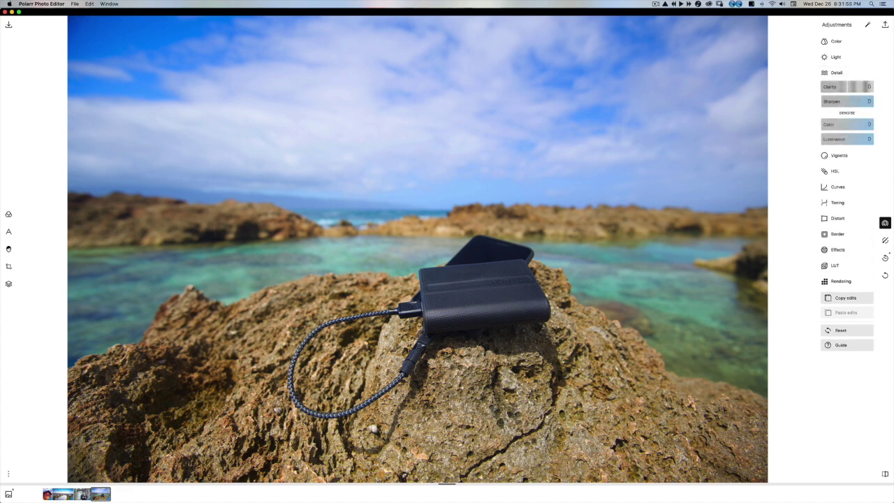
{"action": "left_click_drag", "start_coordinate": [822, 125], "coordinate": [873, 124]}
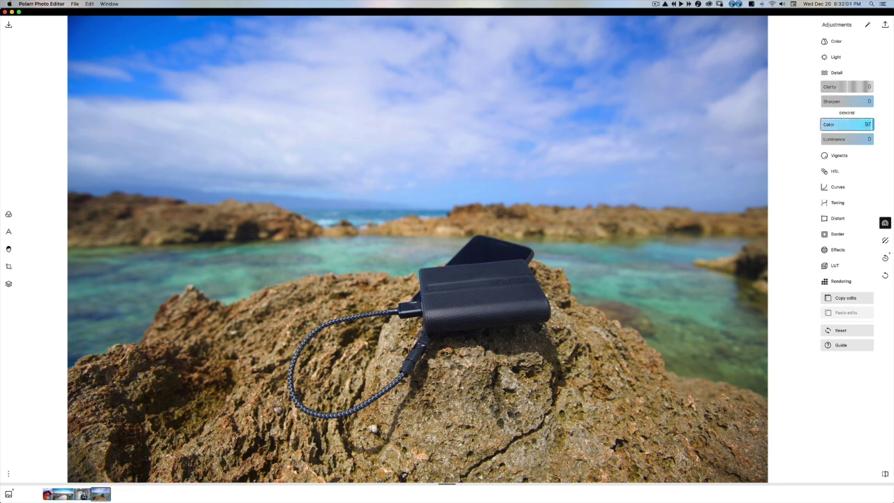
{"action": "left_click_drag", "start_coordinate": [872, 124], "coordinate": [823, 124]}
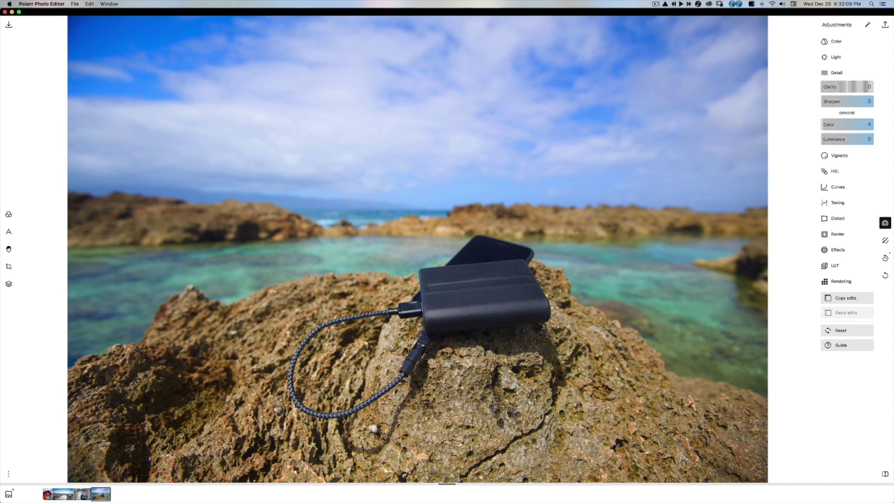
{"action": "left_click", "coordinate": [836, 72]}
Try a vignette with an amount of -30 and reset the amount to 0.
{"action": "left_click", "coordinate": [838, 88]}
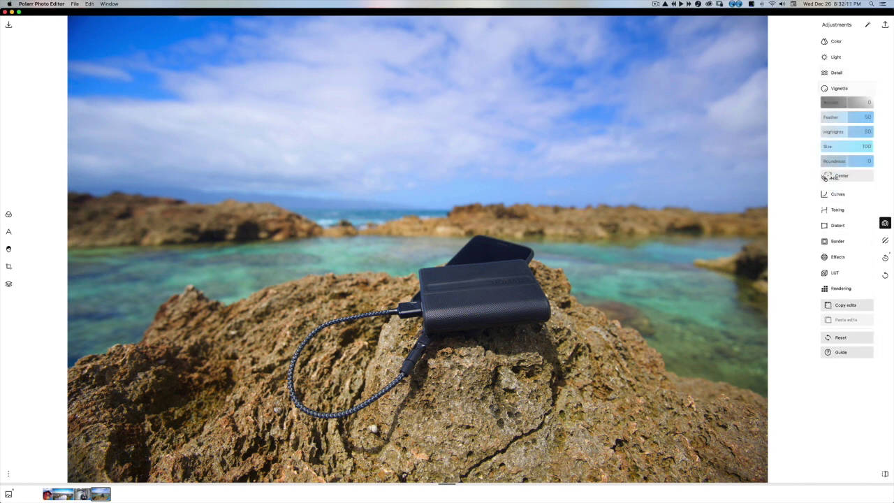
{"action": "mouse_move", "coordinate": [844, 102]}
{"action": "left_mouse_down"}
{"action": "mouse_move", "coordinate": [873, 102]}
{"action": "mouse_move", "coordinate": [823, 103]}
{"action": "mouse_move", "coordinate": [841, 102]}
{"action": "left_mouse_up"}
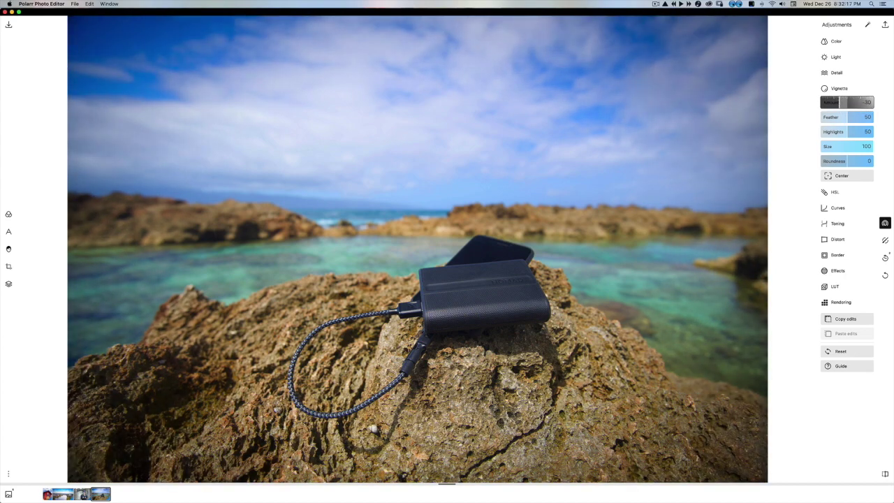
{"action": "double_click", "coordinate": [840, 102]}
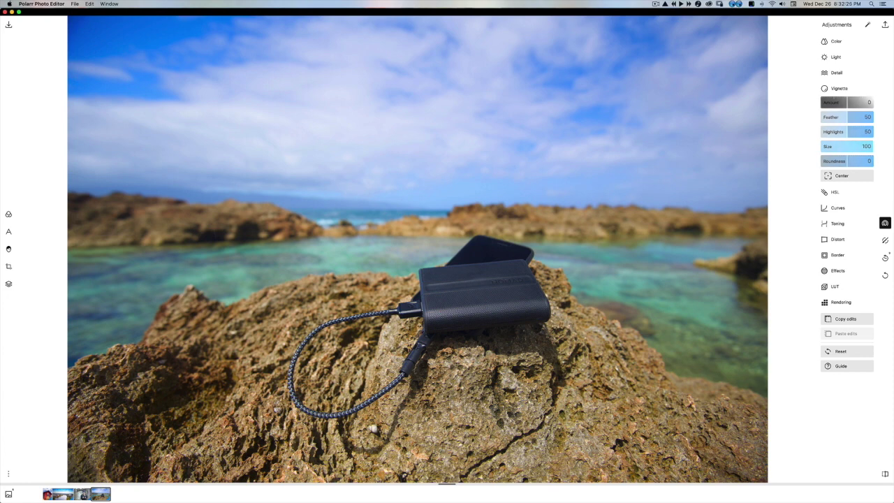
{"action": "left_click", "coordinate": [839, 88]}
Shape the master tone curve into a gentle S with a lowered shadow point and a raised highlight point.
{"action": "left_click", "coordinate": [835, 104]}
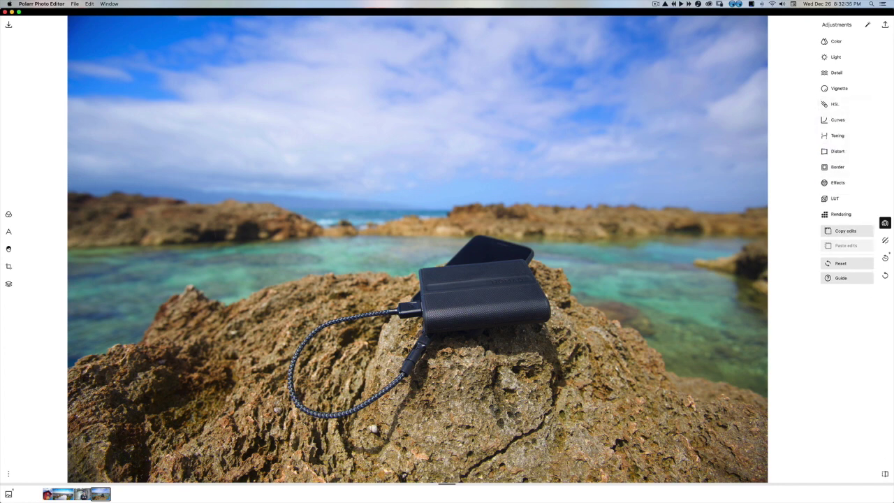
{"action": "left_click", "coordinate": [838, 120]}
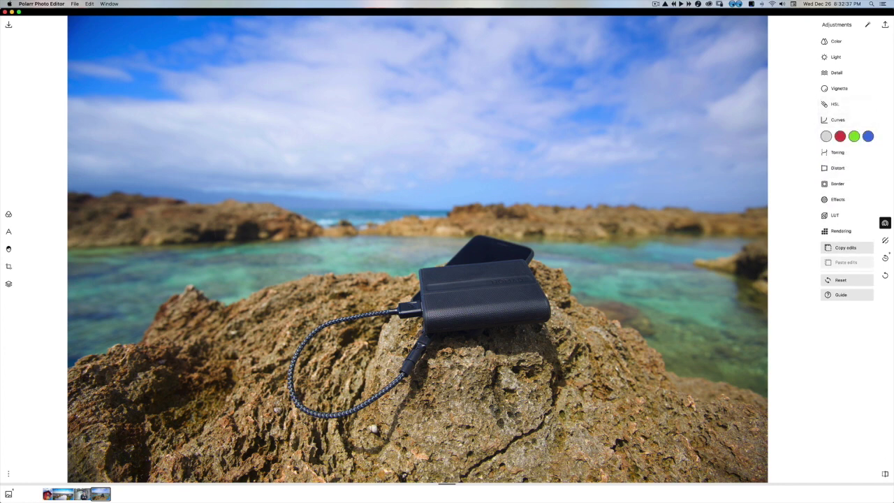
{"action": "left_click", "coordinate": [826, 136]}
{"action": "mouse_move", "coordinate": [764, 421]}
{"action": "left_mouse_down"}
{"action": "mouse_move", "coordinate": [742, 445]}
{"action": "mouse_move", "coordinate": [772, 406]}
{"action": "left_mouse_up"}
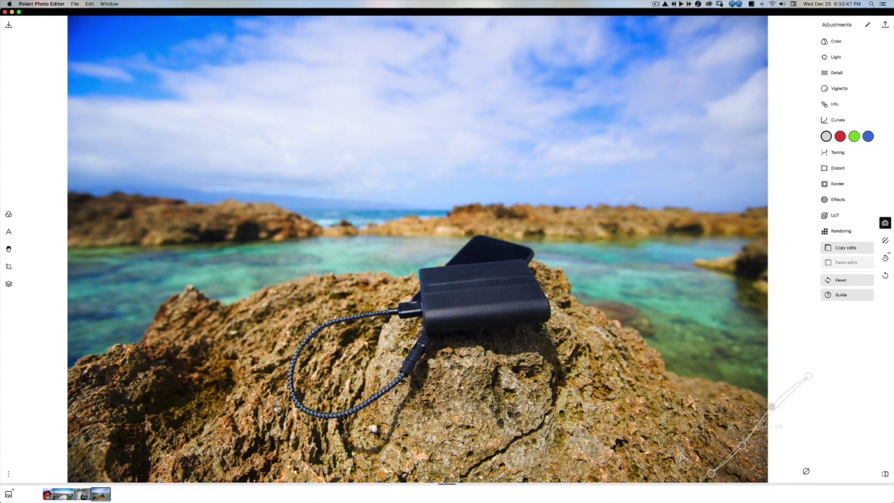
Try a slight lift in the middle of the red curve and undo it.
{"action": "left_click", "coordinate": [840, 136]}
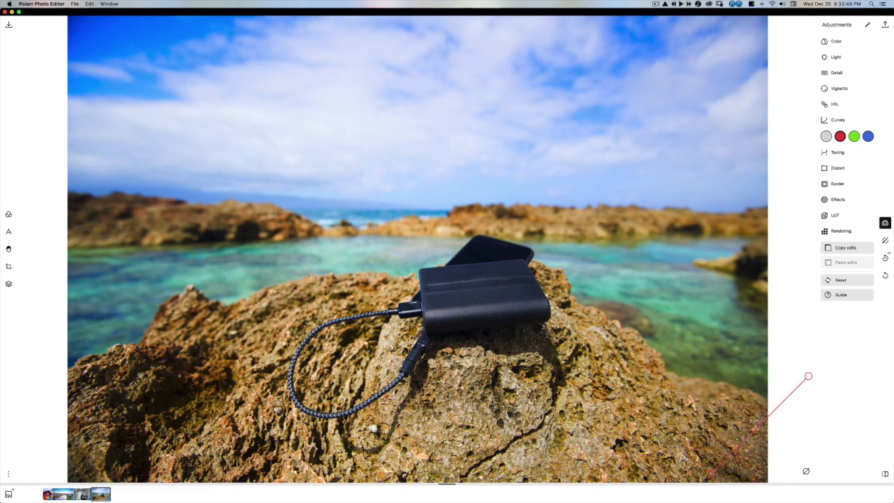
{"action": "left_click_drag", "start_coordinate": [755, 429], "coordinate": [757, 428]}
{"action": "key", "text": "super+z"}
Try the Pixelate effect on the photo and return it to zero.
{"action": "left_click", "coordinate": [837, 199]}
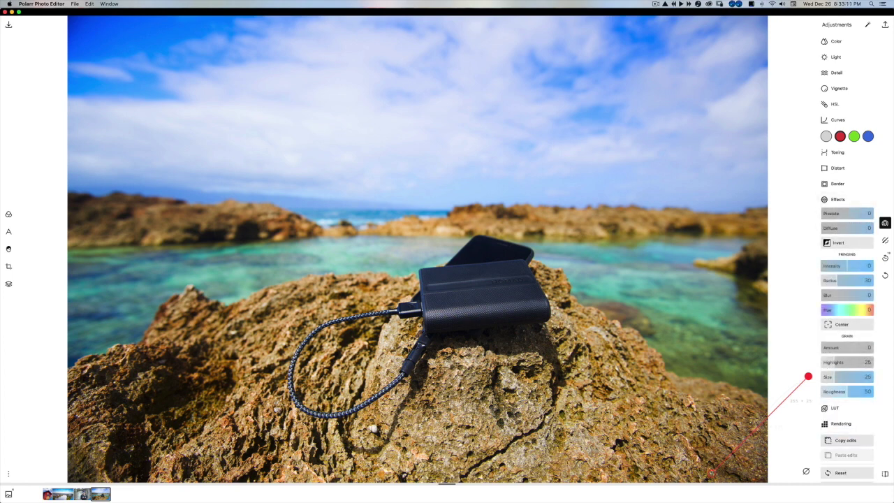
{"action": "mouse_move", "coordinate": [824, 213]}
{"action": "left_mouse_down"}
{"action": "mouse_move", "coordinate": [873, 213]}
{"action": "mouse_move", "coordinate": [822, 213]}
{"action": "left_mouse_up"}
{"action": "left_click", "coordinate": [838, 199]}
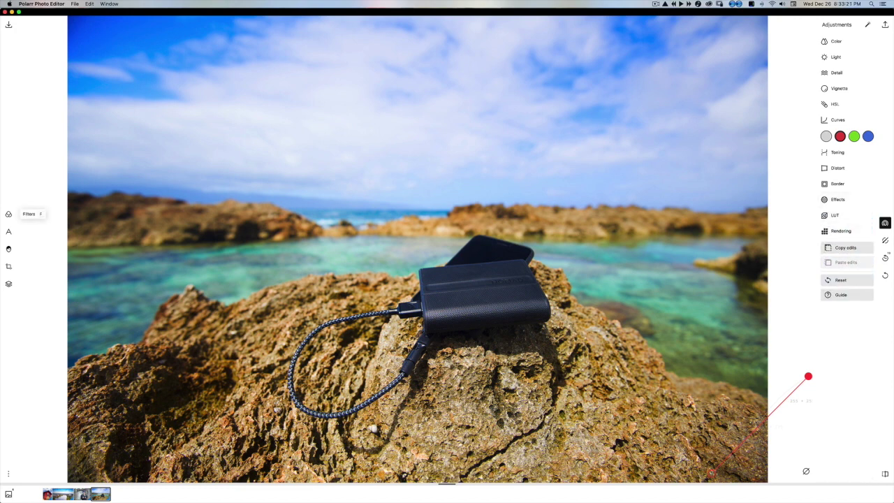
Apply the PS4 Fog filter from the Polarr Atmosphere collection to the photo.
{"action": "left_click", "coordinate": [8, 214]}
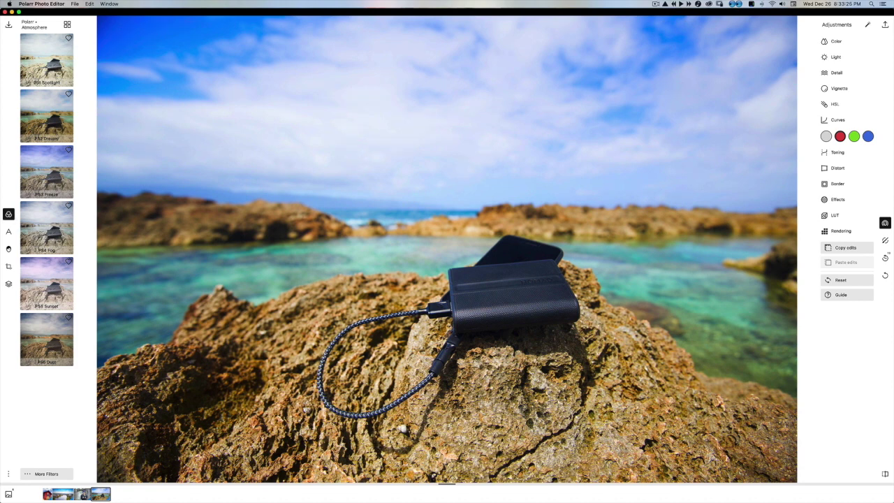
{"action": "left_click", "coordinate": [46, 227]}
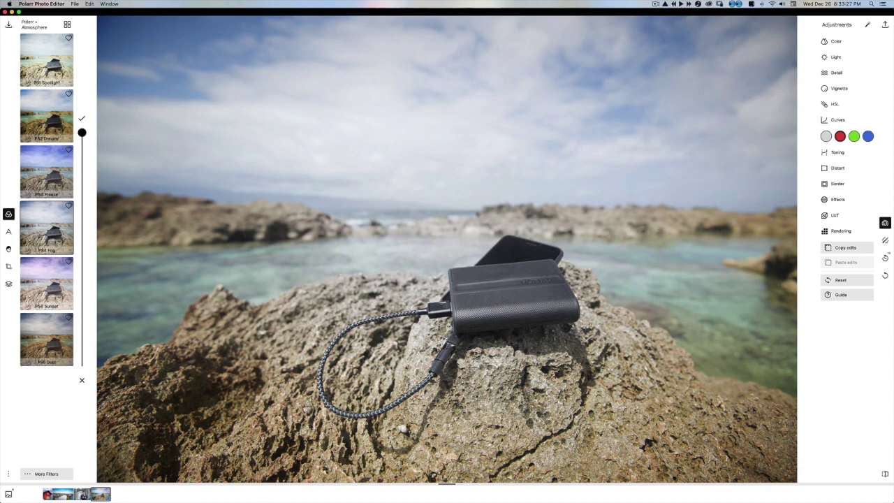
Start the interactive Learn tutorial for the PS4 Fog filter and skip out of it.
{"action": "right_click", "coordinate": [46, 228]}
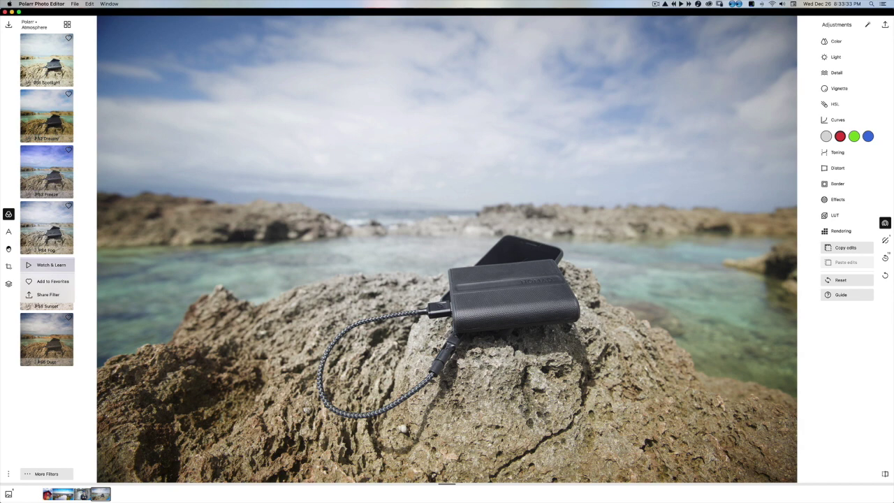
{"action": "left_click", "coordinate": [51, 264]}
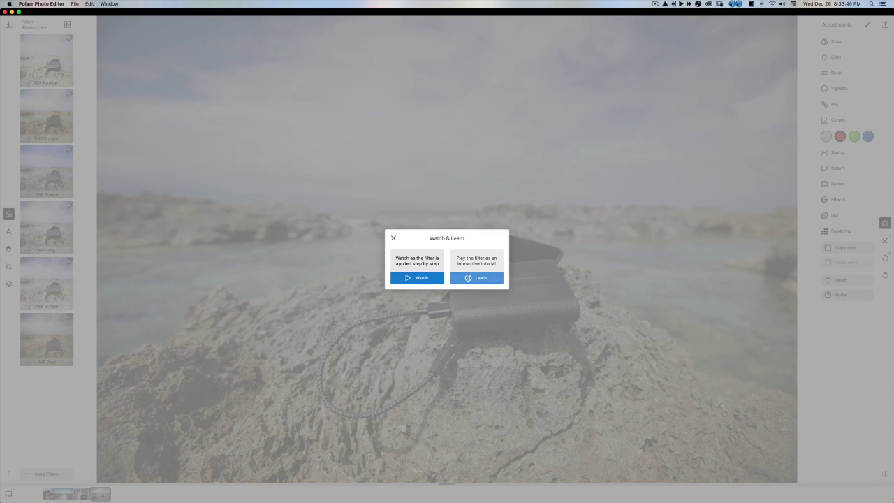
{"action": "left_click", "coordinate": [477, 277]}
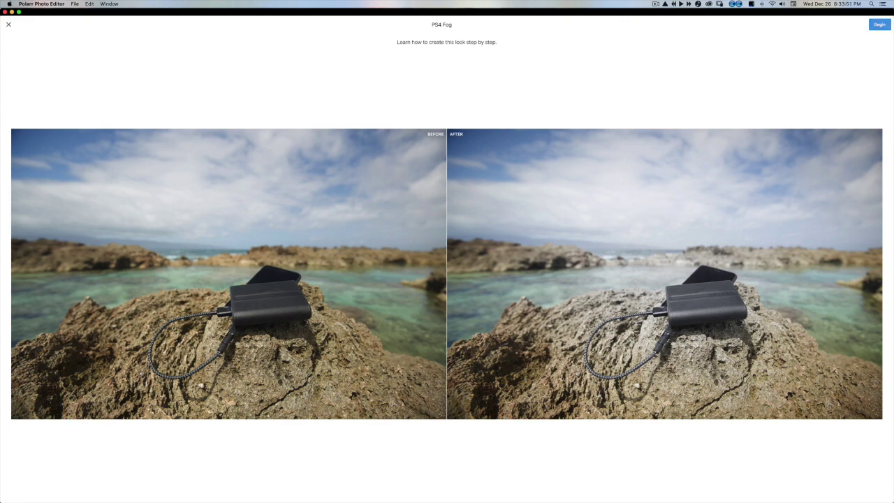
{"action": "left_click", "coordinate": [880, 24]}
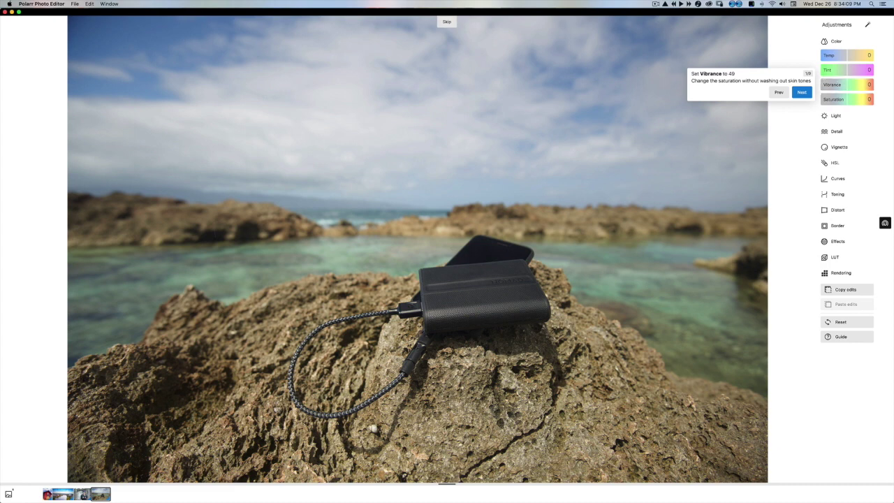
{"action": "left_click", "coordinate": [446, 22]}
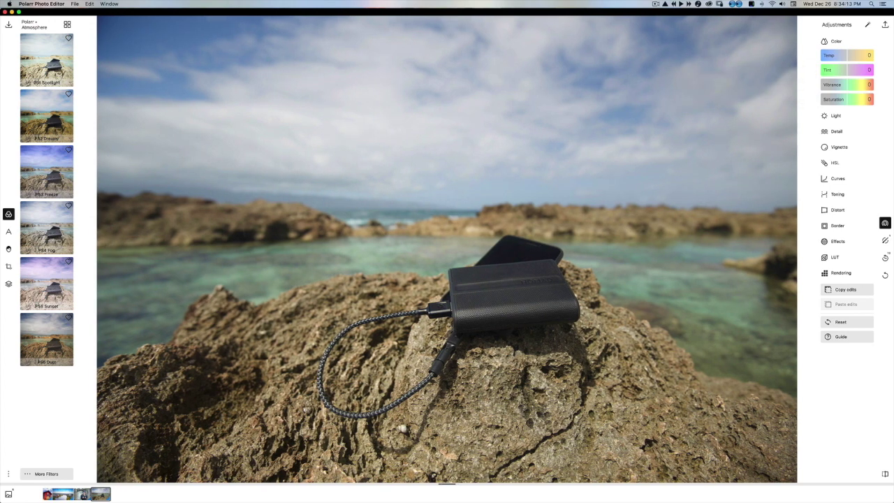
Try the PS5 Sunset filter, watch its step-by-step application, and undo the filter changes.
{"action": "left_click", "coordinate": [46, 283]}
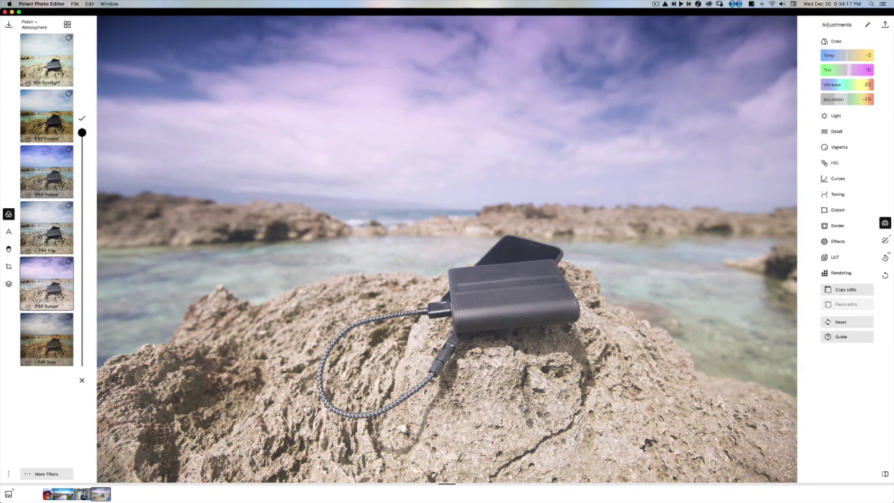
{"action": "right_click", "coordinate": [46, 283]}
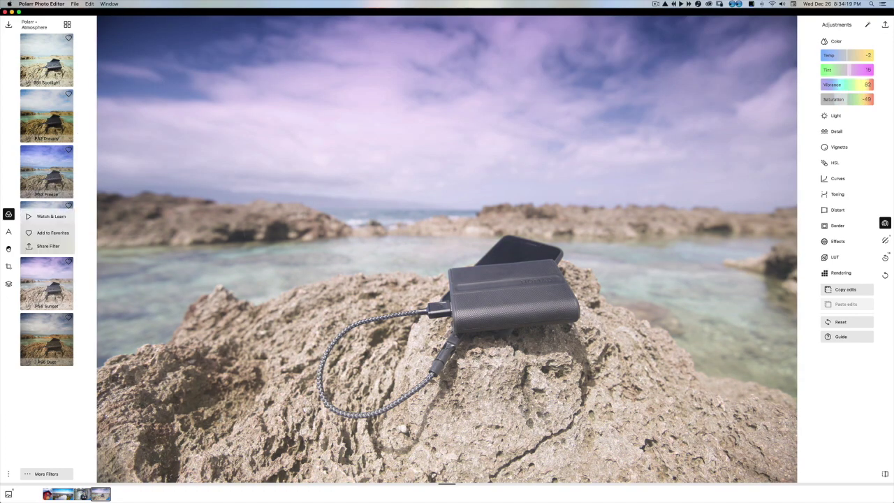
{"action": "left_click", "coordinate": [51, 216]}
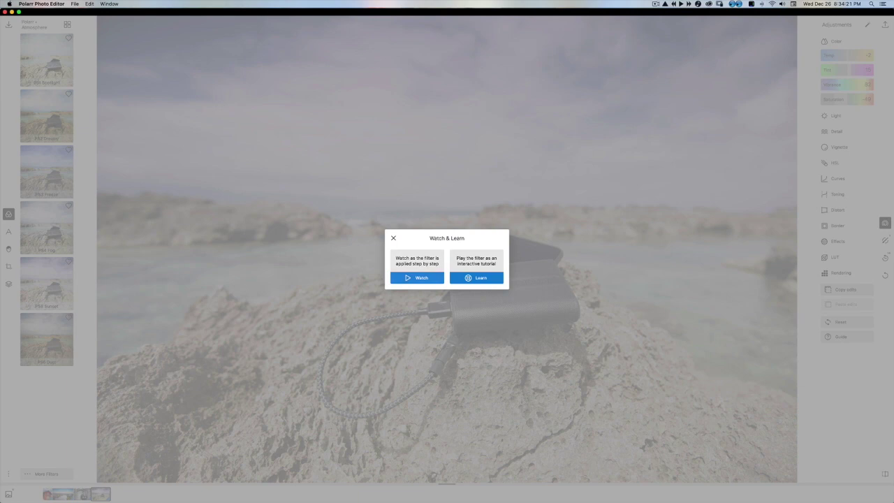
{"action": "left_click", "coordinate": [417, 278]}
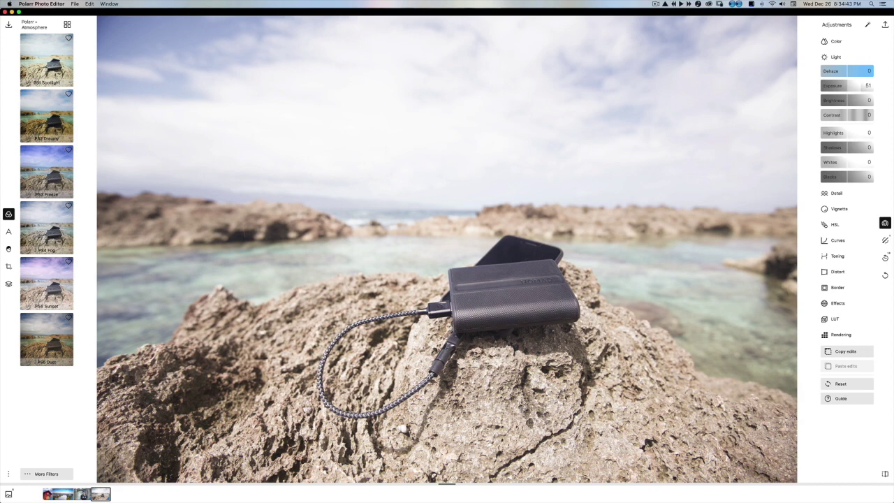
{"action": "key", "text": "super+z"}
{"action": "key", "text": "super+z"}
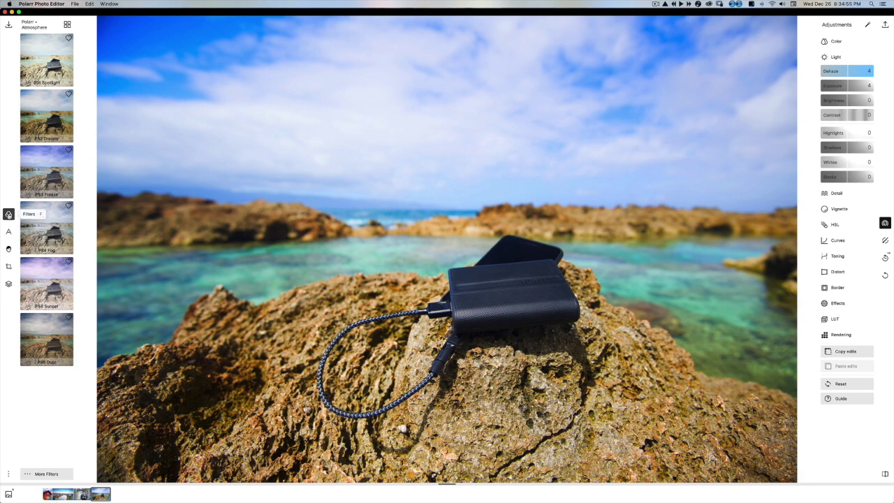
Show the filter thumbnails in a two-column grid and browse the standard filter collections.
{"action": "left_click", "coordinate": [68, 25]}
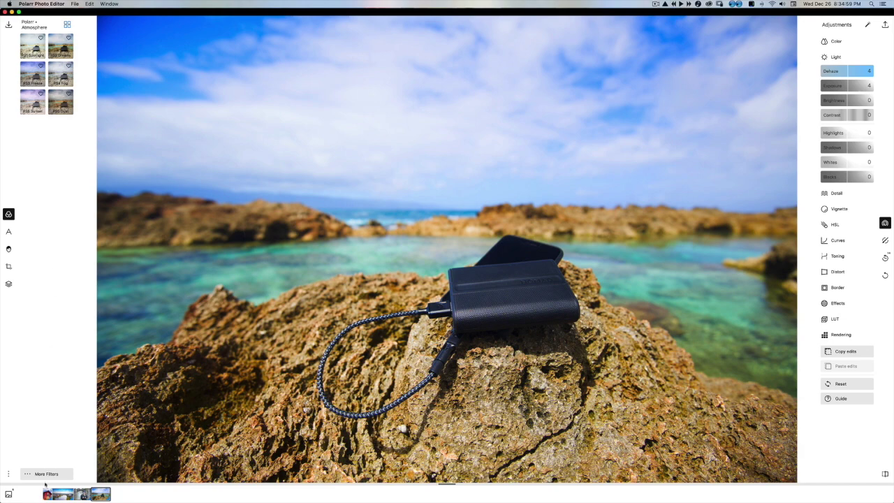
{"action": "left_click", "coordinate": [46, 474]}
{"action": "scroll", "coordinate": [343, 333], "scroll_direction": "down", "scroll_amount": 5}
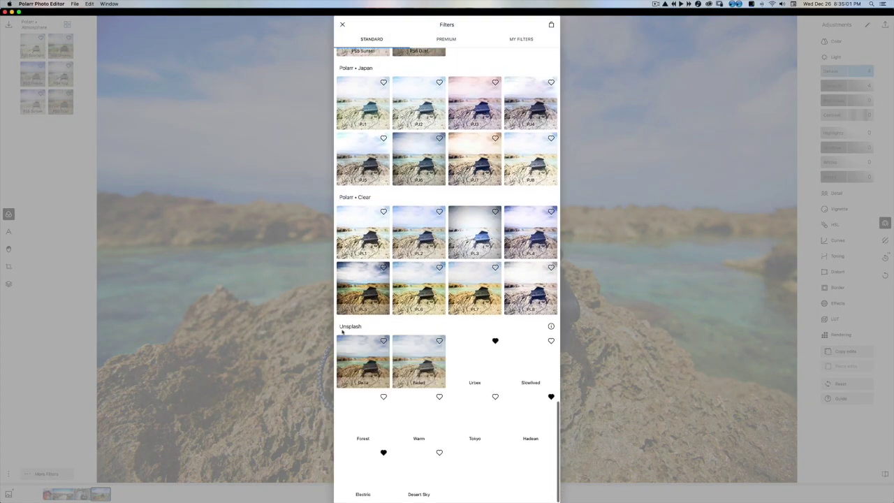
{"action": "scroll", "coordinate": [342, 333], "scroll_direction": "up", "scroll_amount": 6}
{"action": "scroll", "coordinate": [342, 332], "scroll_direction": "up", "scroll_amount": 10}
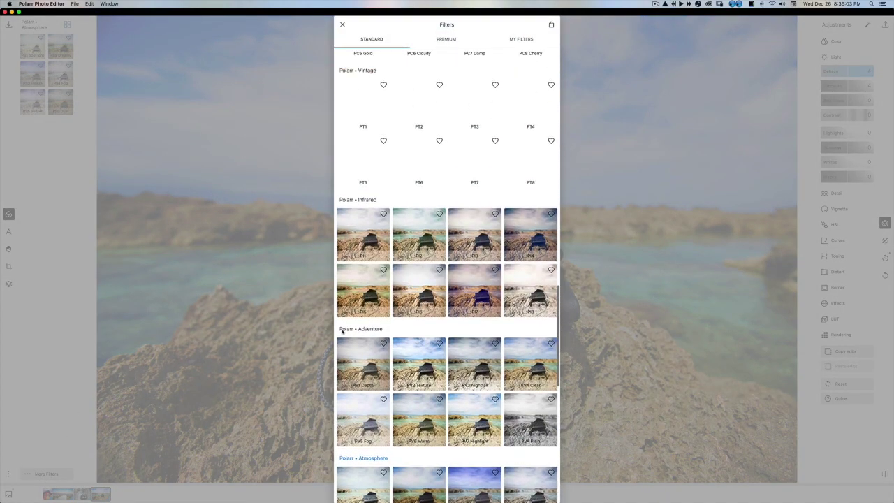
{"action": "scroll", "coordinate": [343, 333], "scroll_direction": "up", "scroll_amount": 6}
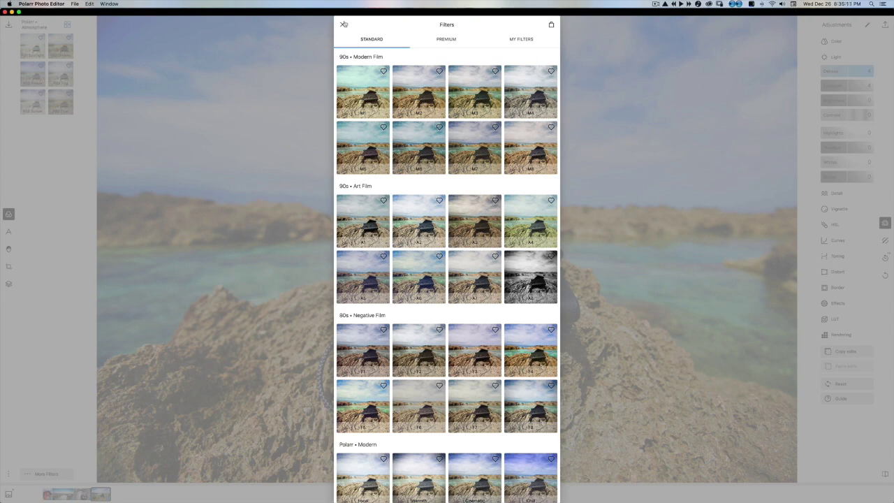
{"action": "left_click", "coordinate": [343, 25]}
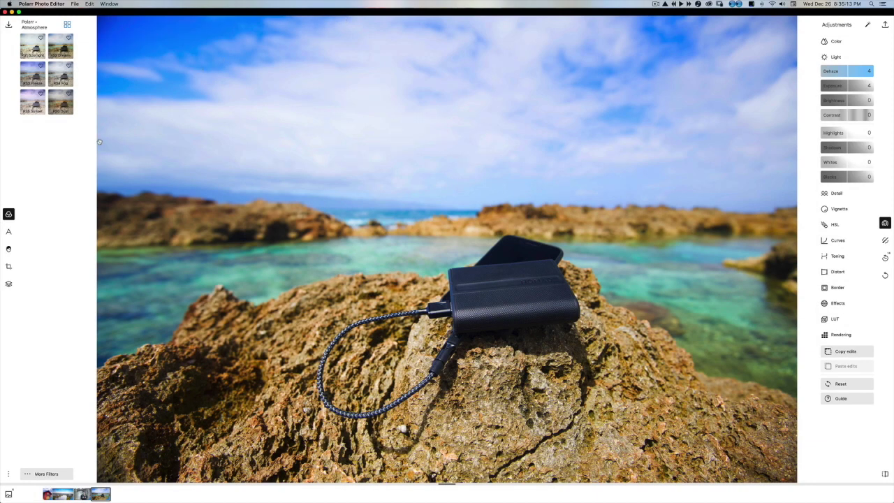
Add the text preset with a thin POLARR title inside a circle to the photo.
{"action": "left_click", "coordinate": [9, 232]}
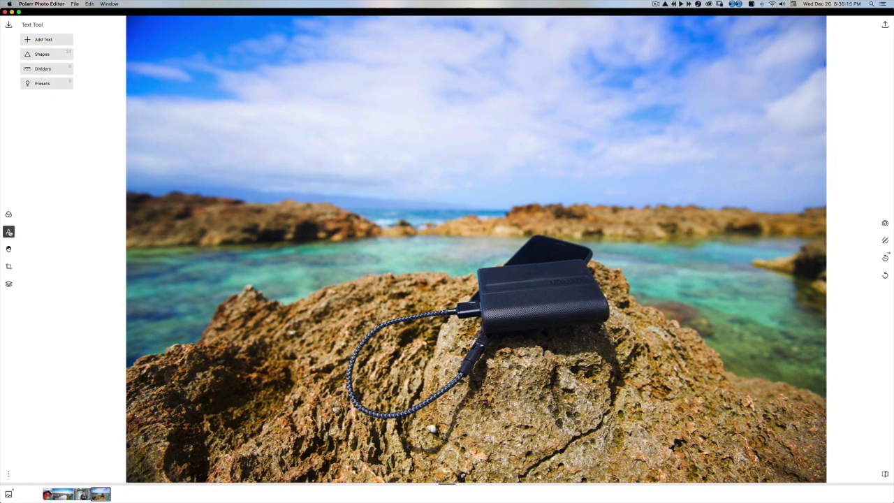
{"action": "left_click", "coordinate": [43, 83]}
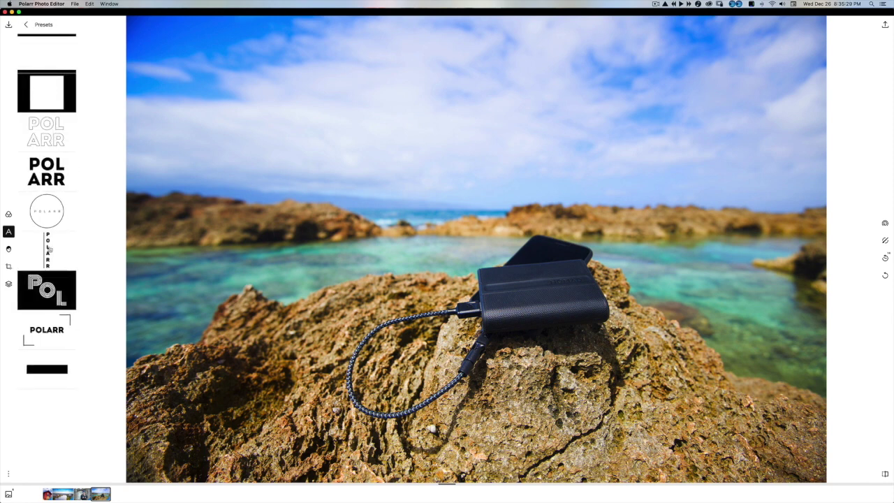
{"action": "left_click", "coordinate": [52, 220]}
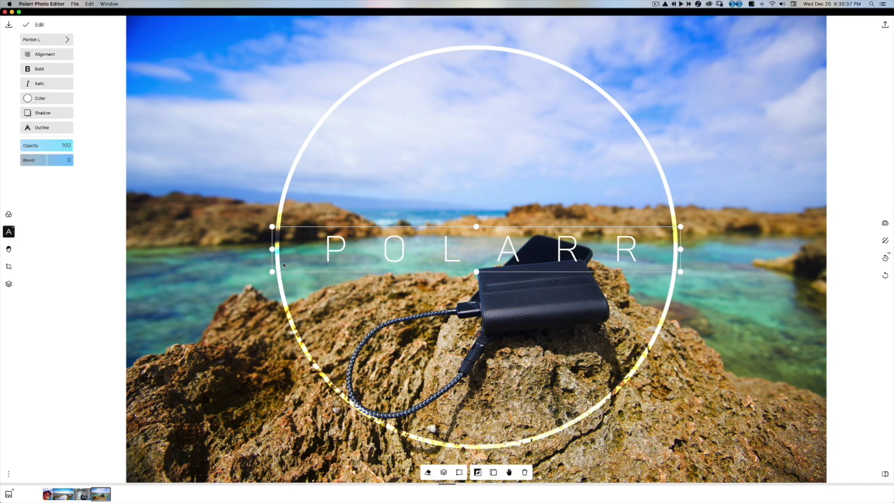
Replace the POLARR title inside the circle with NOMAD.
{"action": "left_click", "coordinate": [390, 247]}
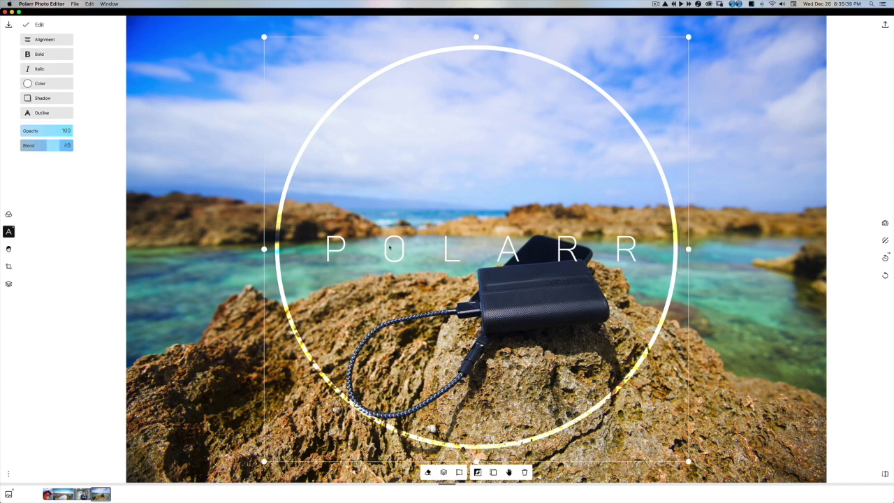
{"action": "left_click", "coordinate": [332, 254]}
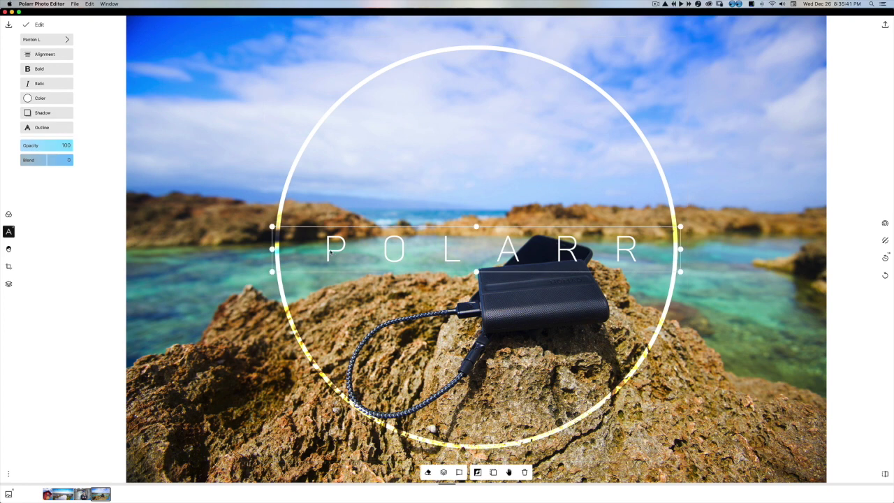
{"action": "double_click", "coordinate": [330, 252]}
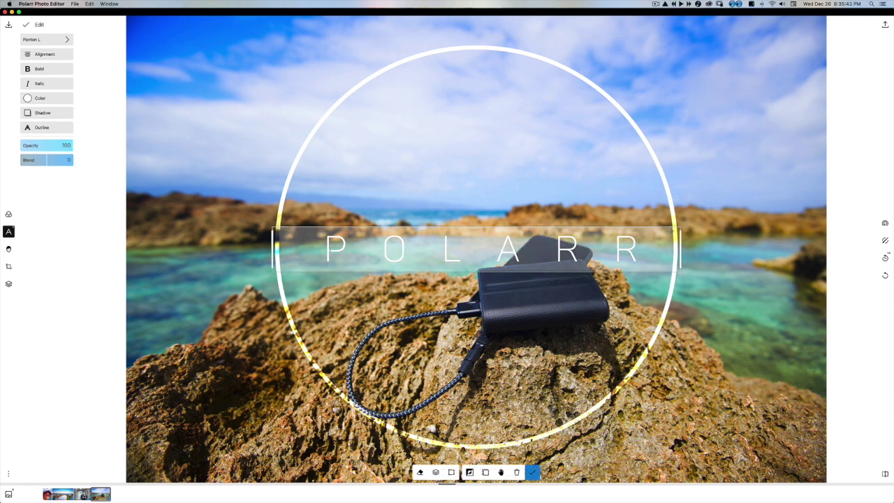
{"action": "type", "text": "NO"}
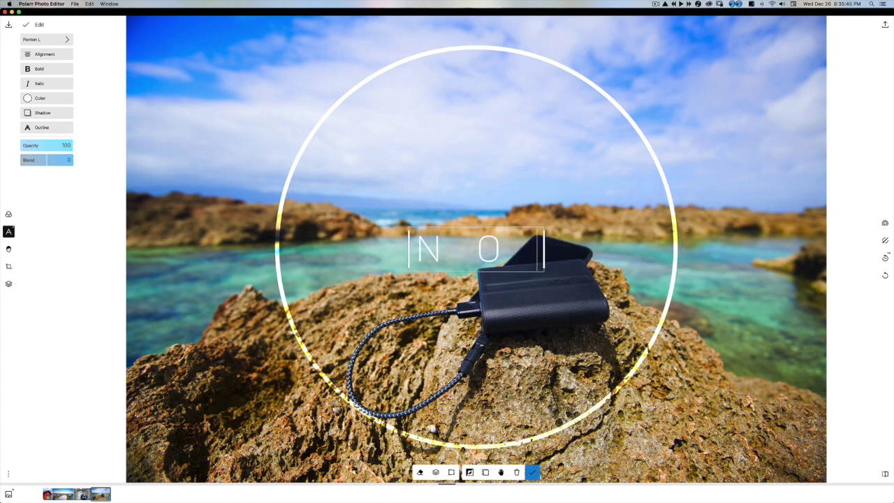
{"action": "type", "text": "MAD"}
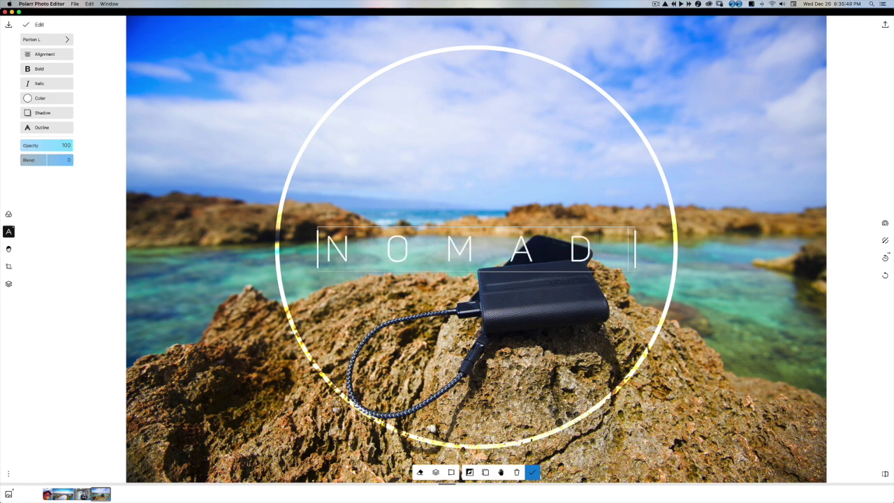
Set the circle's opacity to 30 and its blend to 75.
{"action": "left_click", "coordinate": [269, 283]}
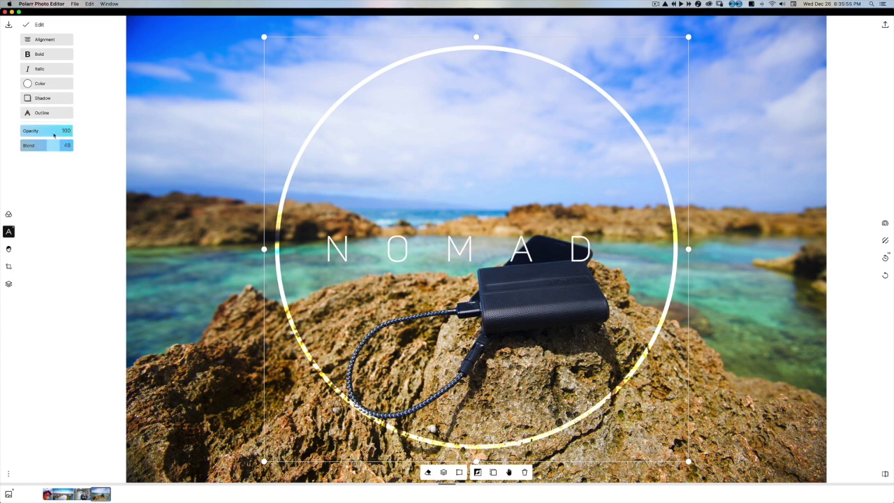
{"action": "left_click_drag", "start_coordinate": [54, 135], "coordinate": [36, 129]}
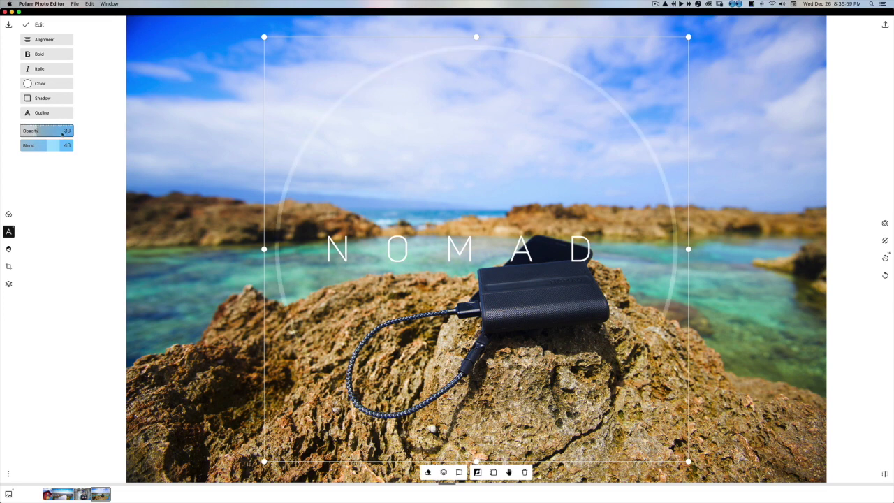
{"action": "mouse_move", "coordinate": [62, 146]}
{"action": "left_mouse_down"}
{"action": "mouse_move", "coordinate": [37, 146]}
{"action": "mouse_move", "coordinate": [67, 146]}
{"action": "left_mouse_up"}
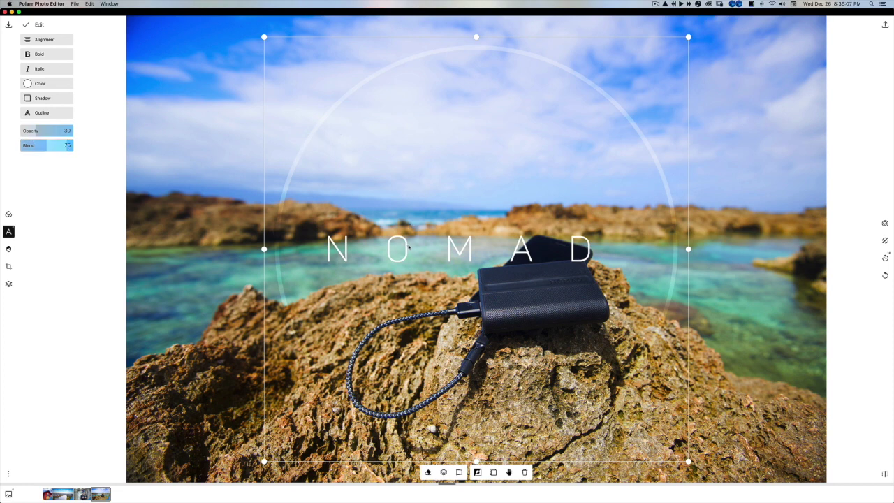
Move the NOMAD title up into the sky and change its font to Gotham-Thin.
{"action": "left_click", "coordinate": [382, 246]}
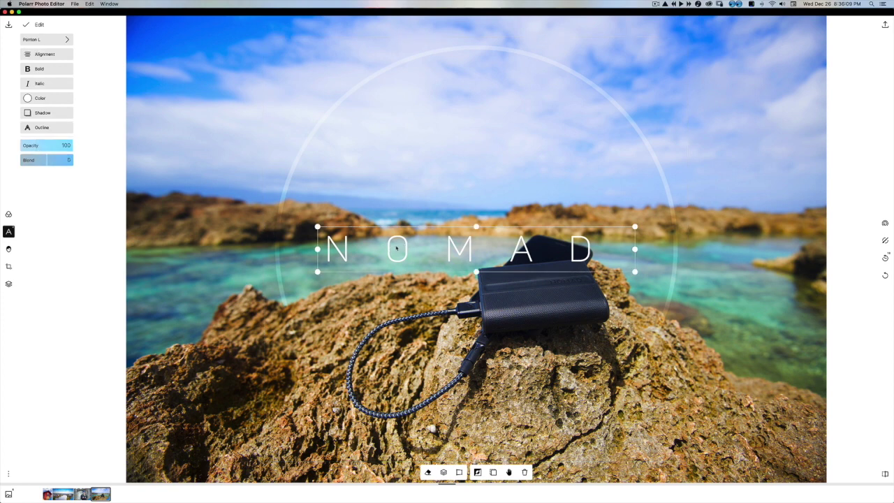
{"action": "left_click_drag", "start_coordinate": [393, 240], "coordinate": [407, 161]}
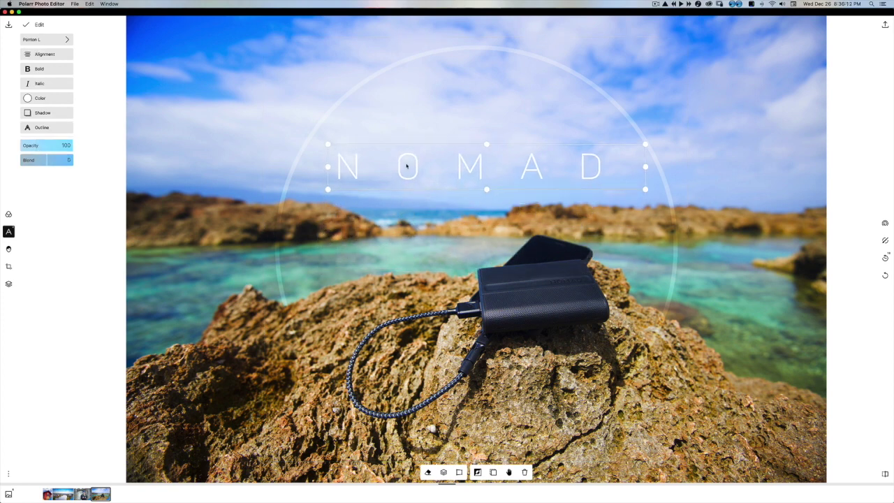
{"action": "left_click", "coordinate": [49, 40]}
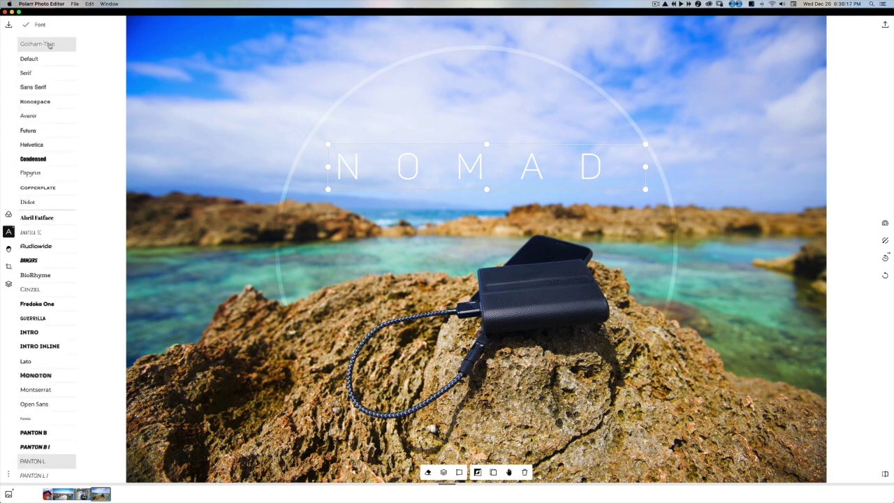
{"action": "left_click", "coordinate": [49, 44]}
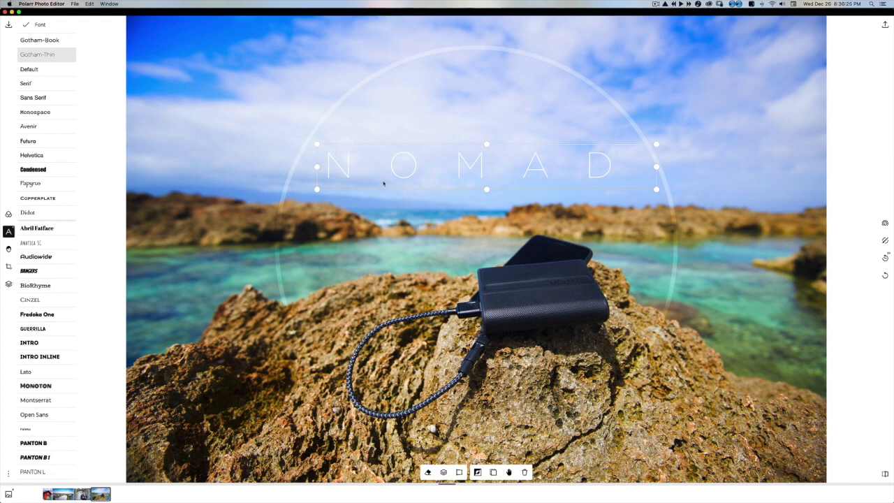
Add a shadow to the circle, adjust its blur and finish editing the shape.
{"action": "left_click", "coordinate": [441, 246]}
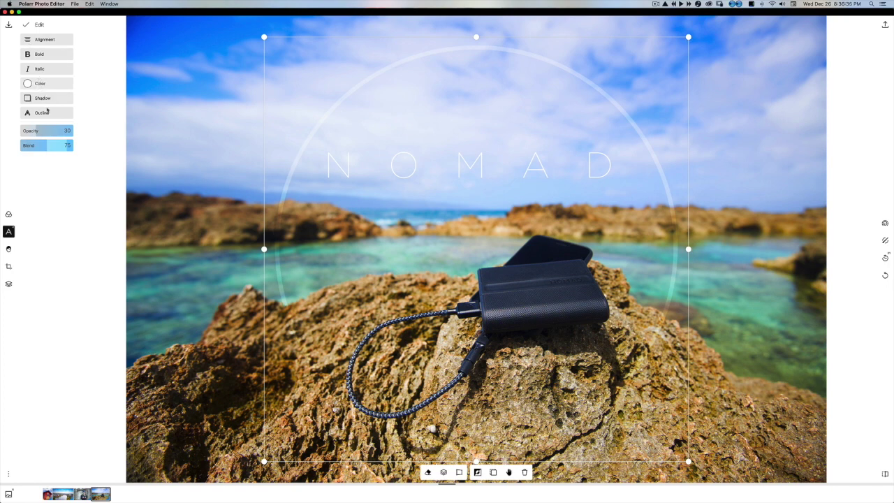
{"action": "left_click", "coordinate": [46, 99]}
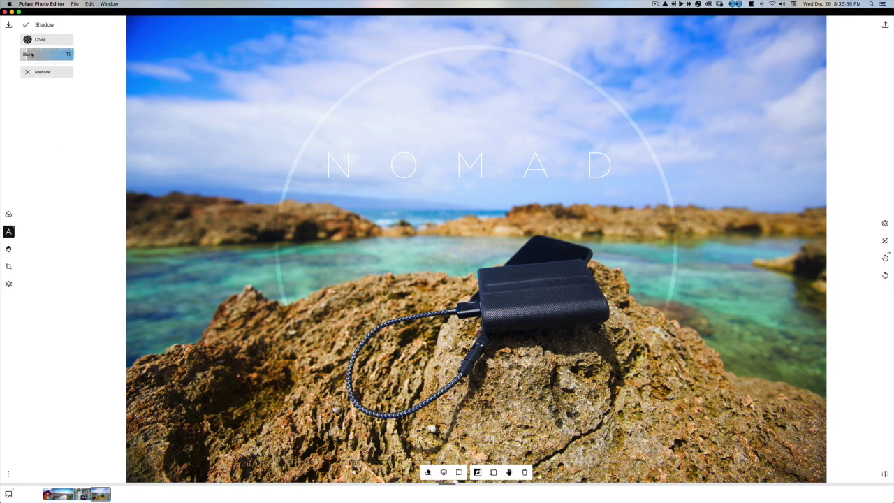
{"action": "left_click_drag", "start_coordinate": [32, 54], "coordinate": [46, 68]}
{"action": "left_click", "coordinate": [25, 24]}
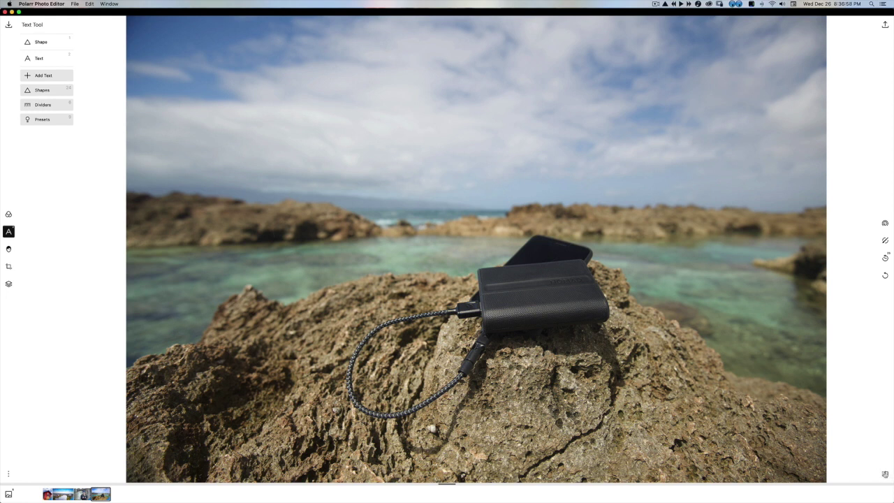
Compare the original photo with the edited version.
{"action": "left_click", "coordinate": [885, 475]}
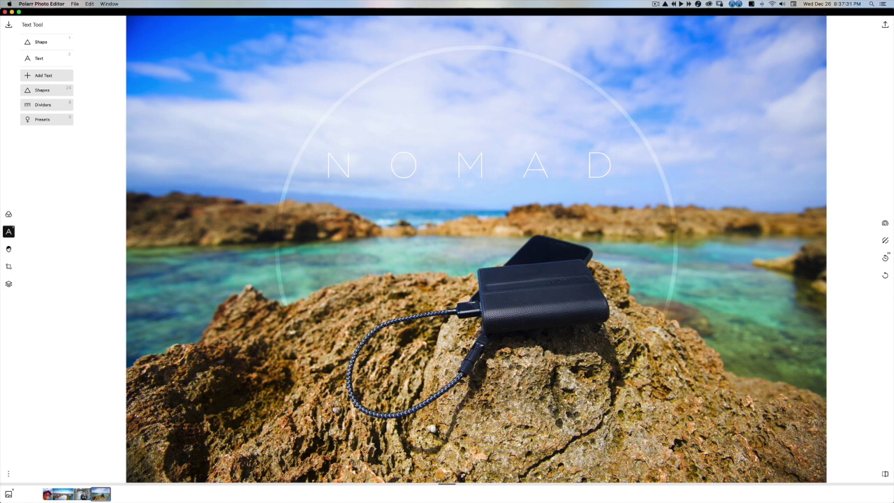
{"action": "left_click", "coordinate": [886, 476]}
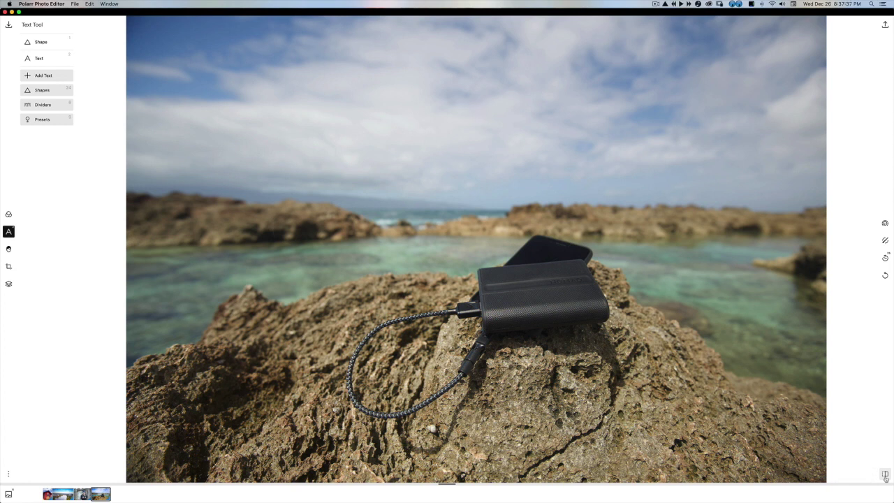
{"action": "left_click", "coordinate": [886, 478]}
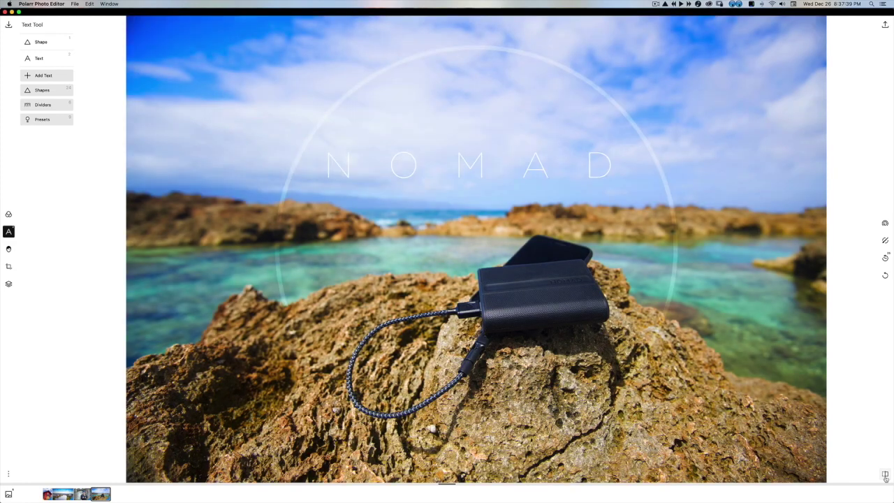